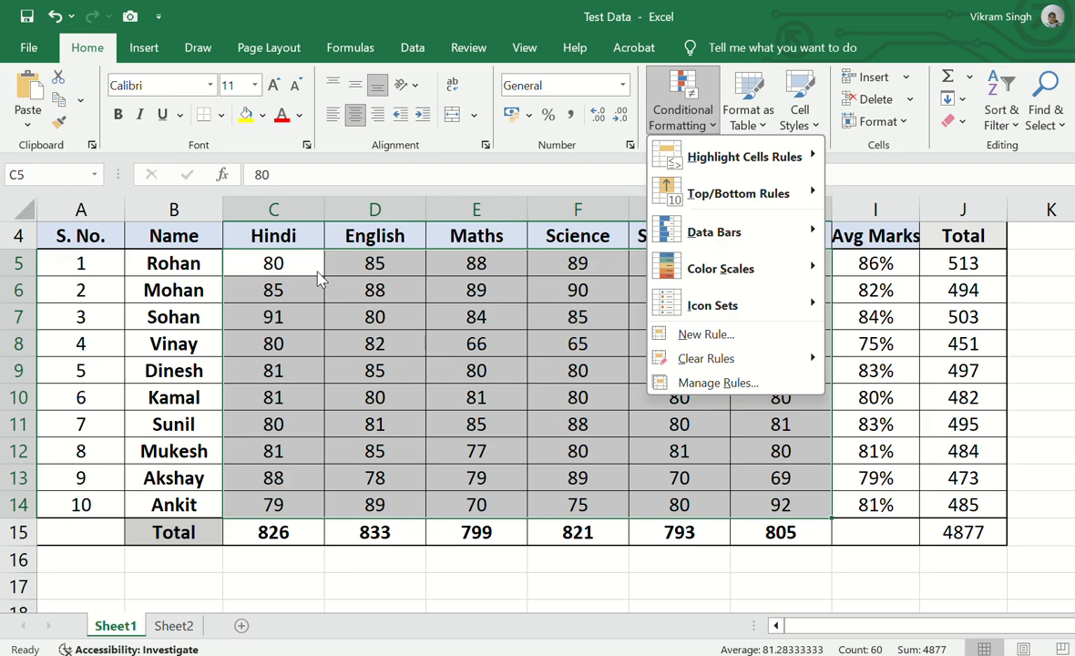
Step: Start a custom 2-Color Scale rule for the marks in C5:H14 with its minimum set to the number 40
mouse_move(805, 273)
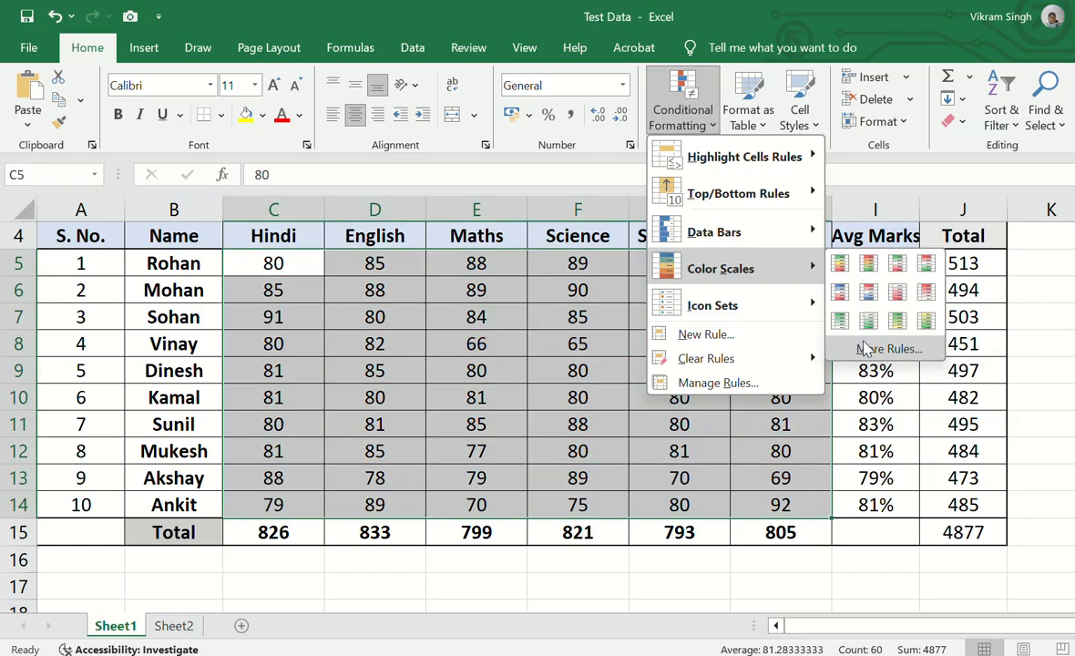
left_click(866, 350)
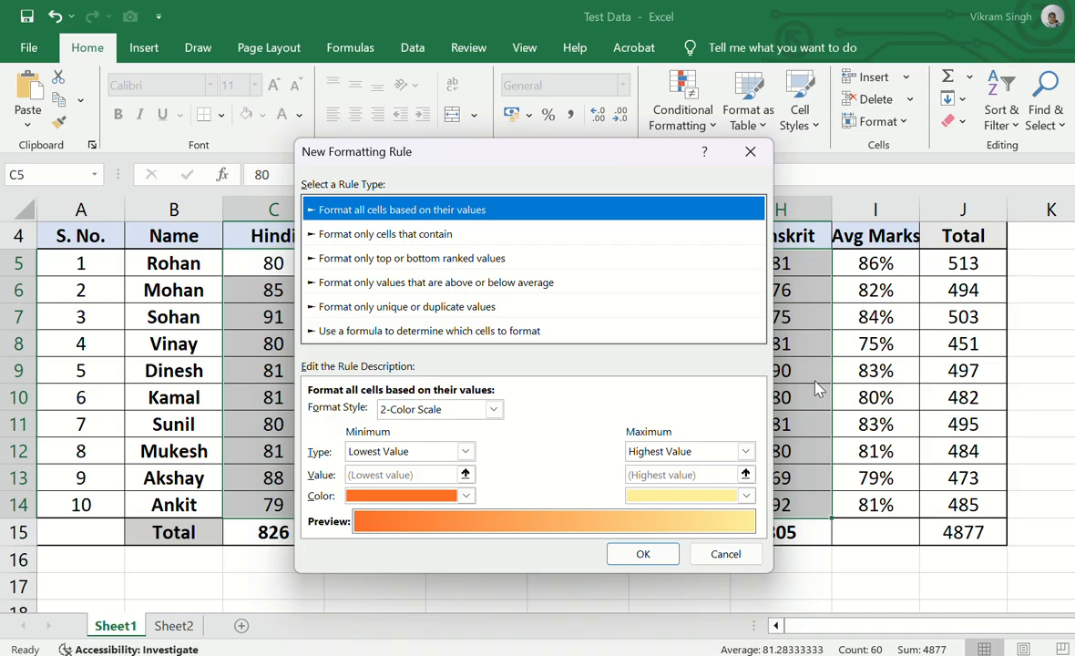
left_click(466, 496)
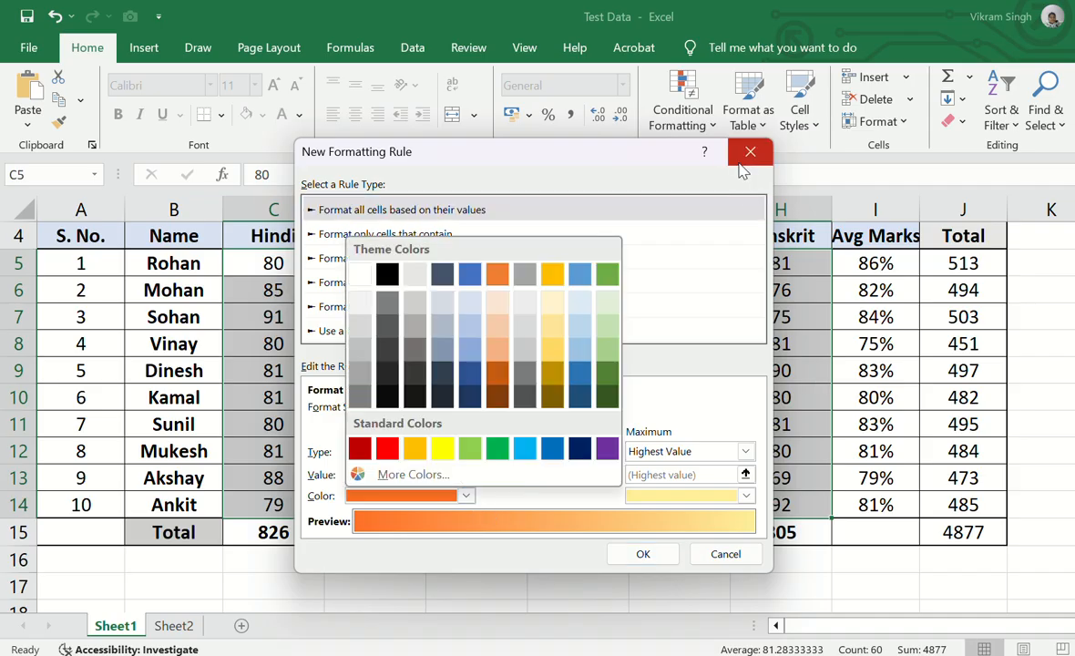
left_click(652, 410)
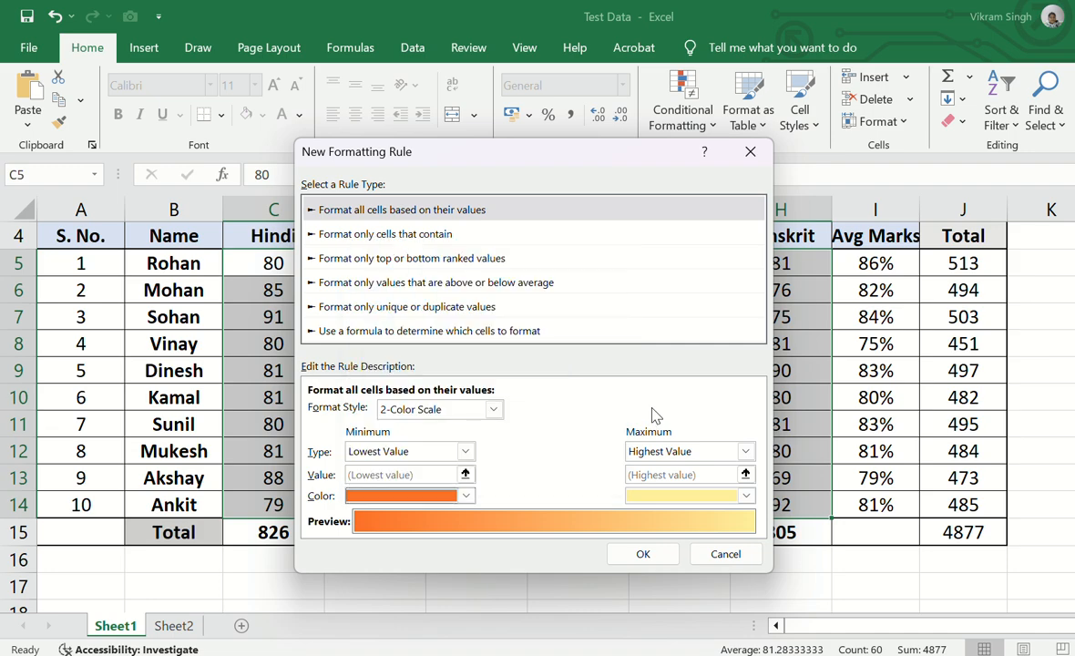
left_click(745, 498)
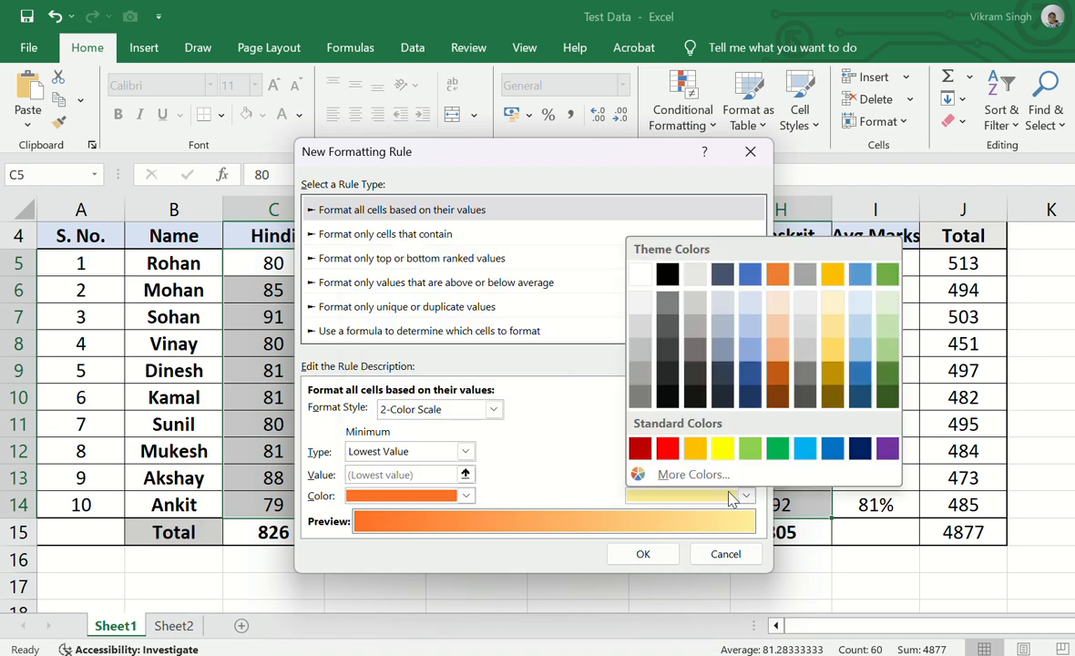
left_click(440, 452)
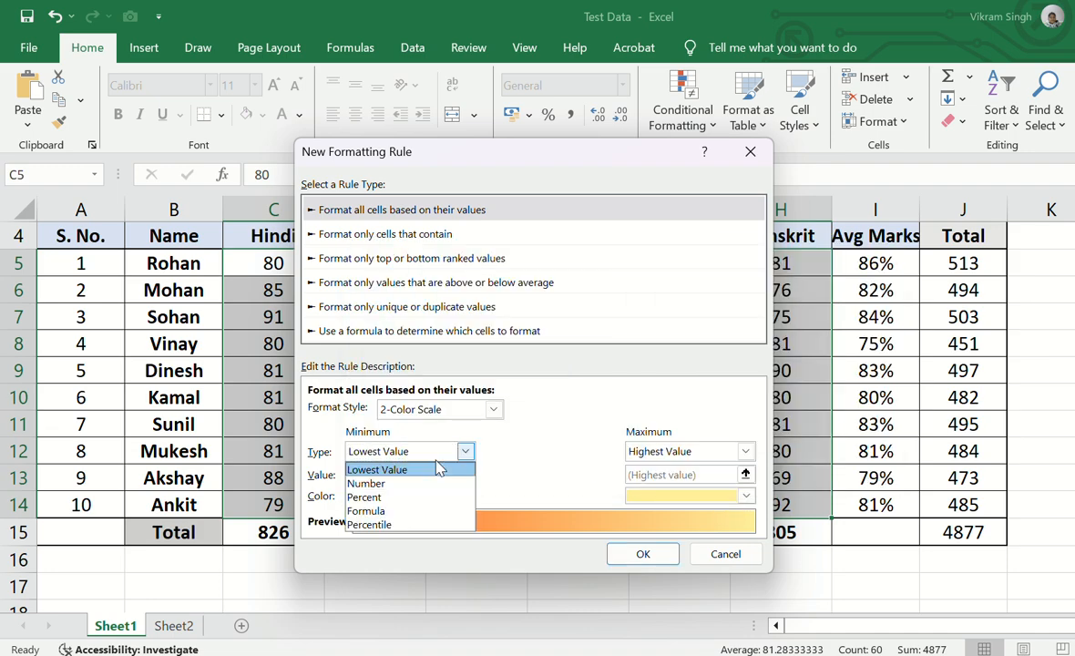
left_click(412, 482)
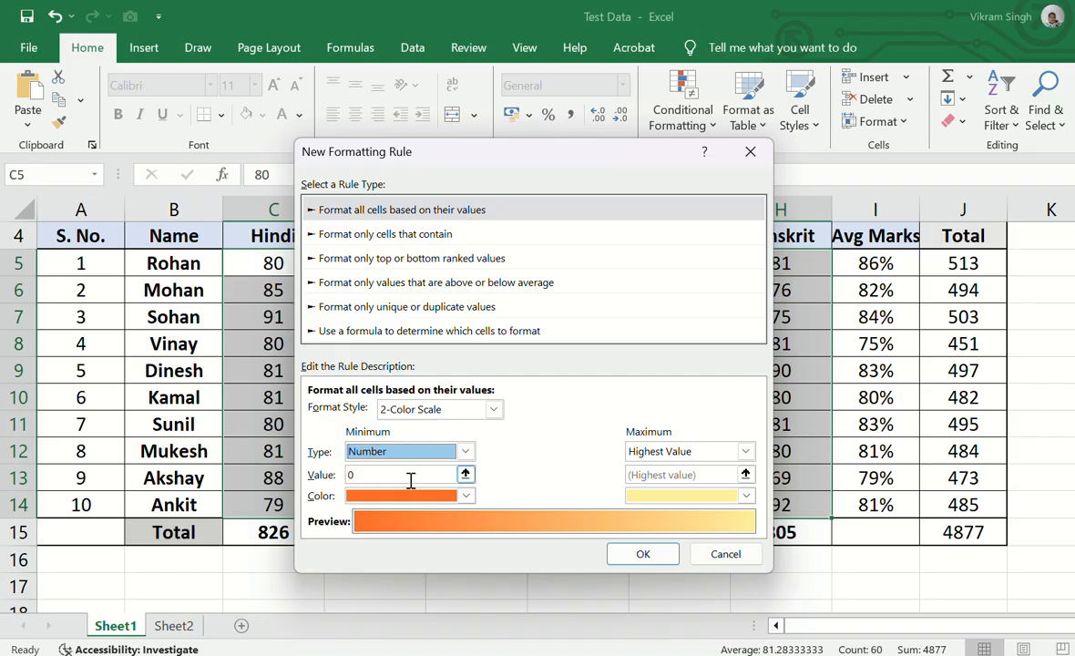
left_click(406, 475)
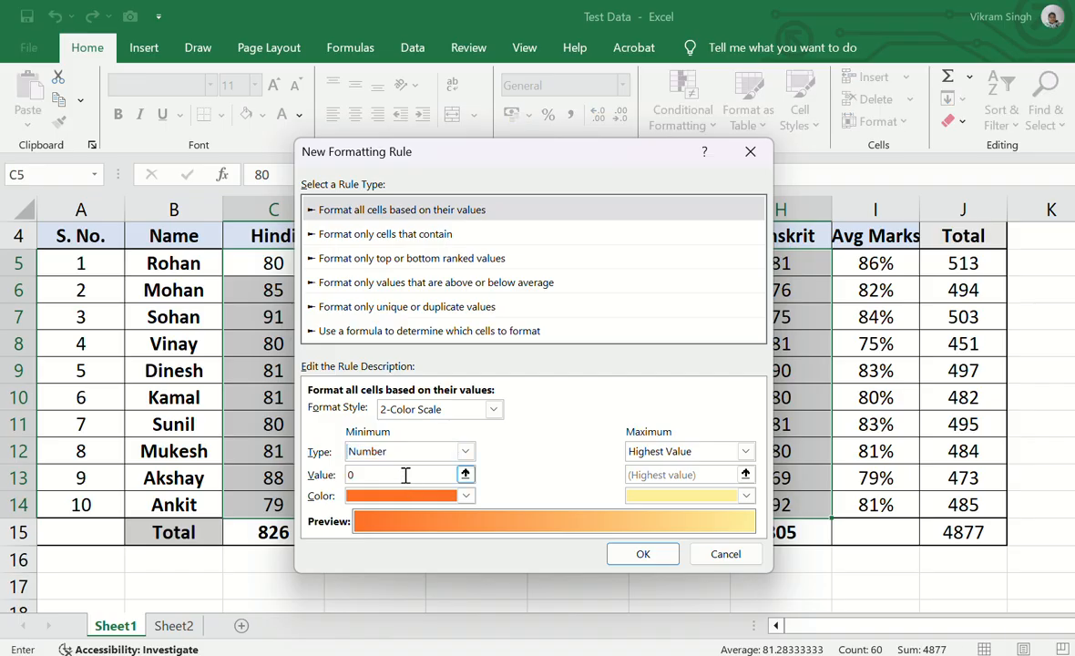
key("BackSpace")
type("40")
Step: Set the color scale's maximum to the number 99
left_click(747, 452)
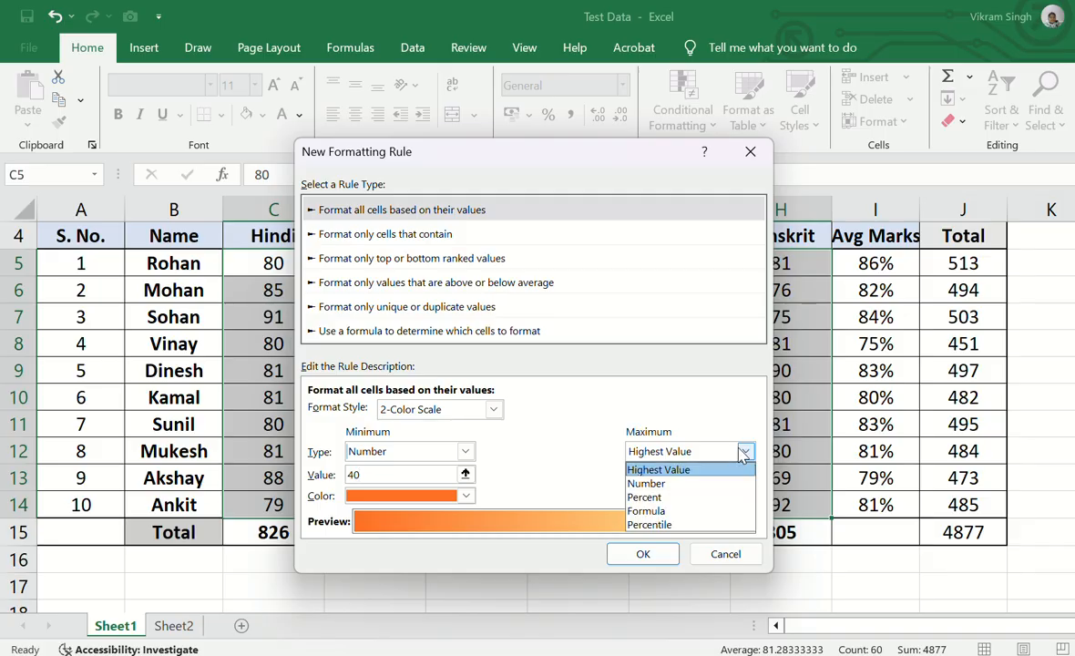
left_click(663, 484)
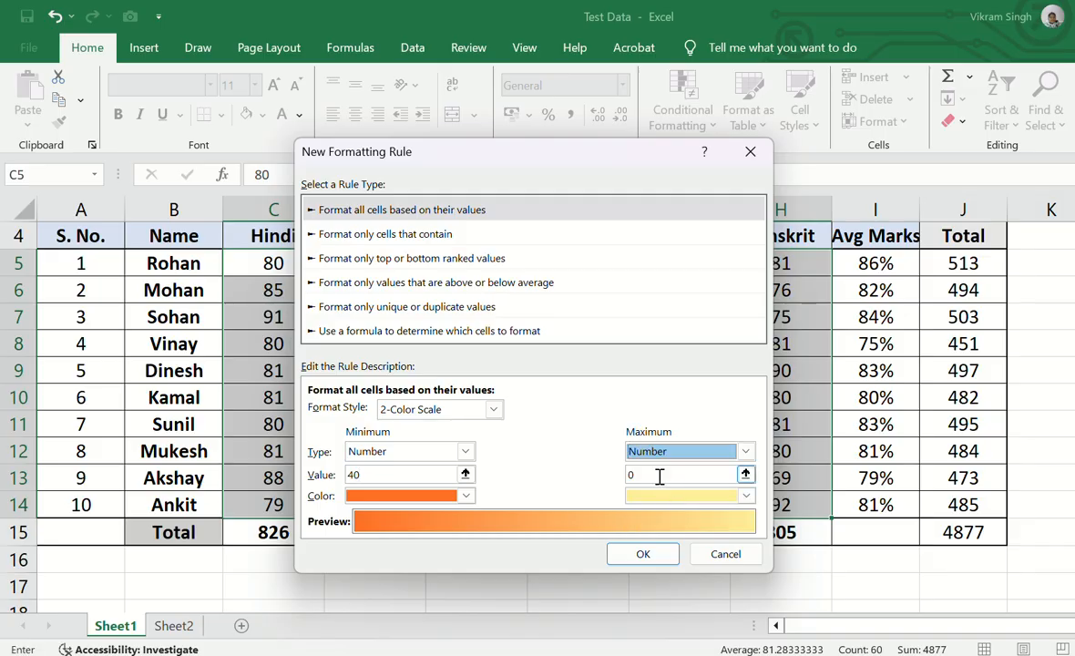
left_click(659, 475)
key("BackSpace")
type("99")
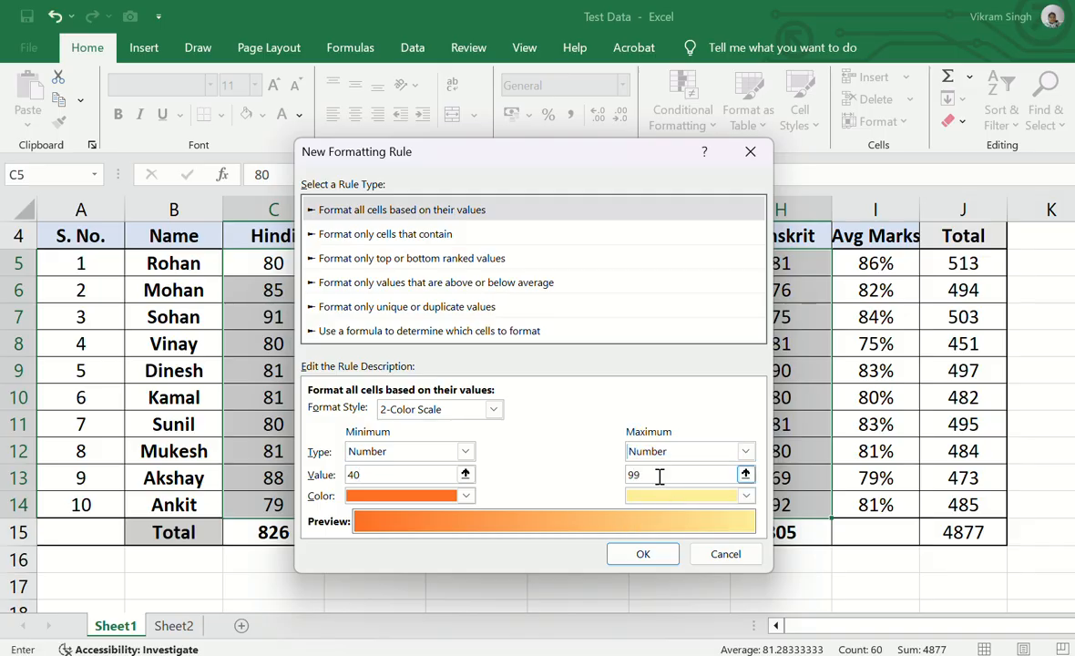
Step: Set the scale's minimum color to red and maximum color to green, and apply the rule to the marks
left_click(467, 496)
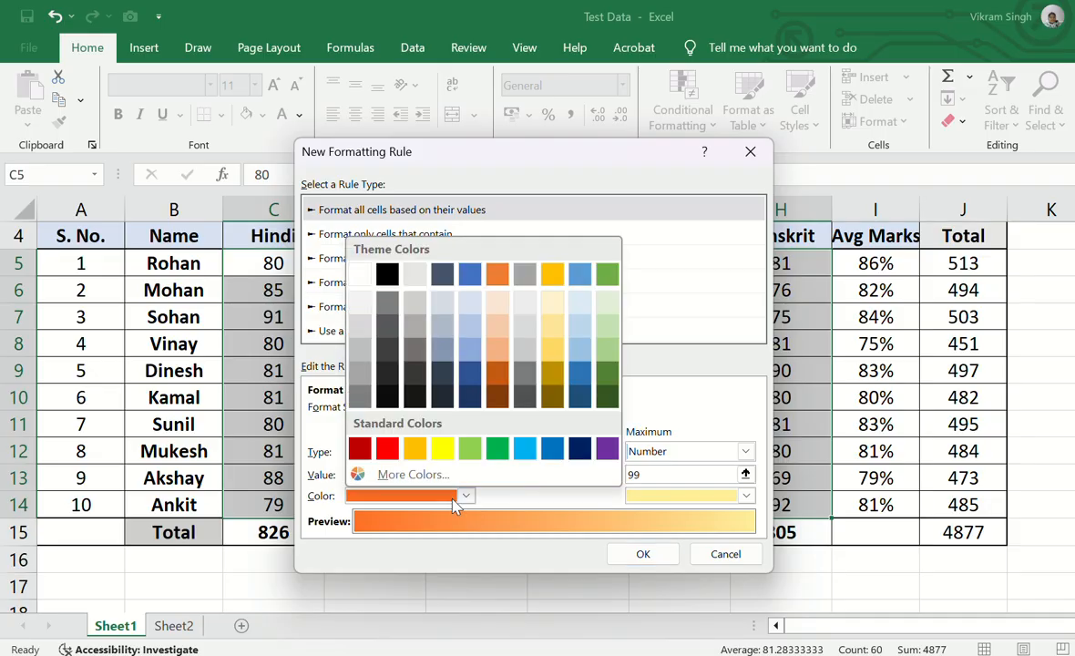
left_click(383, 385)
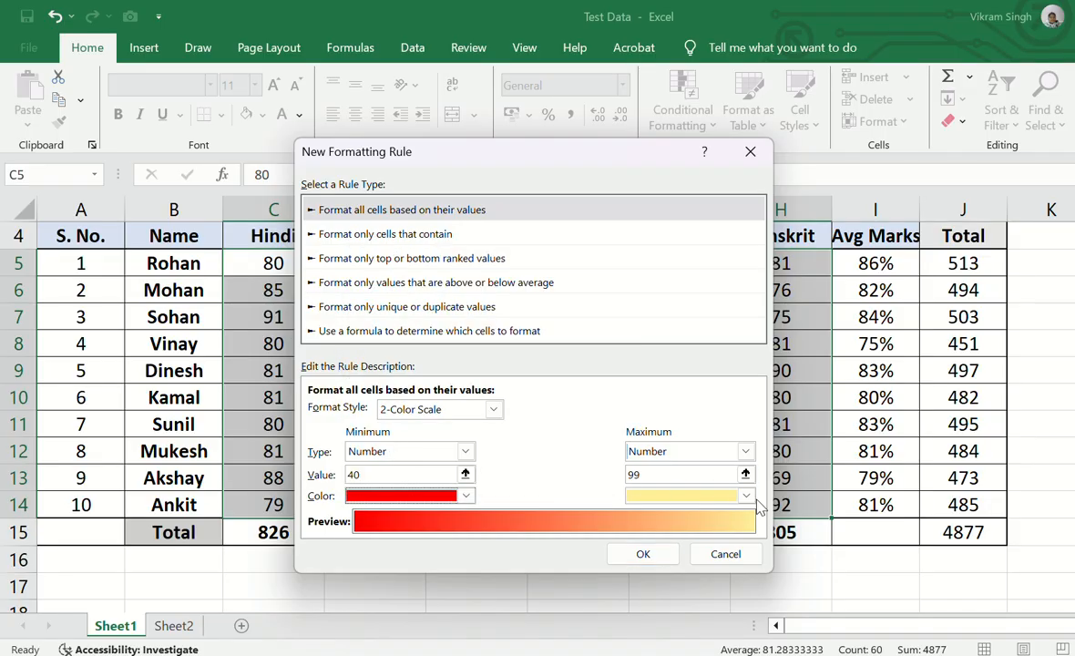
left_click(720, 495)
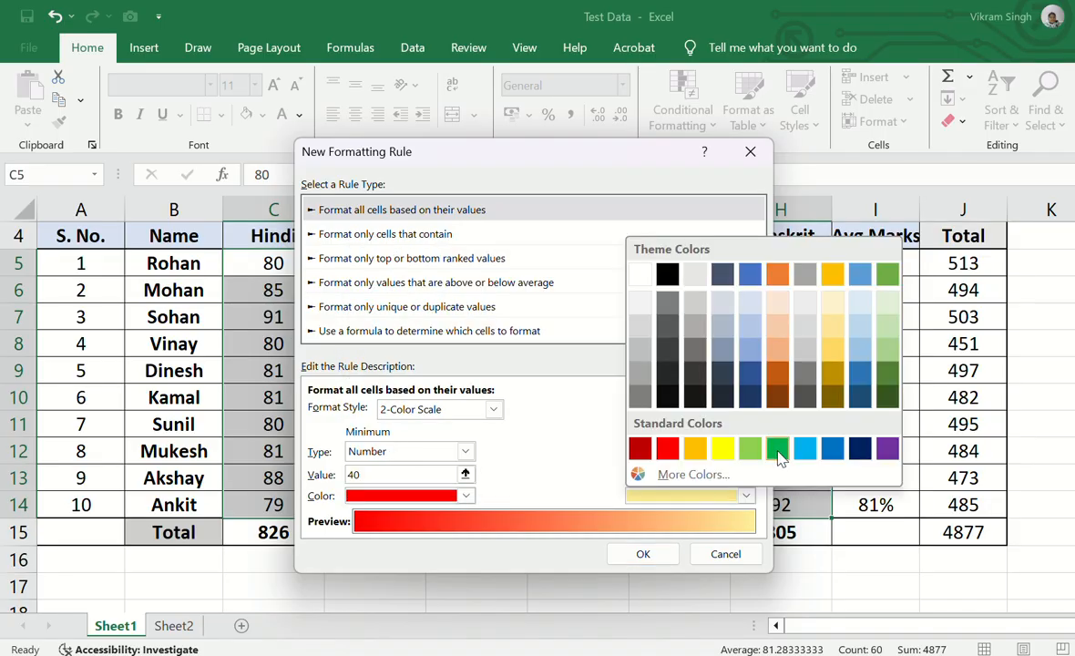
left_click(777, 448)
left_click(635, 554)
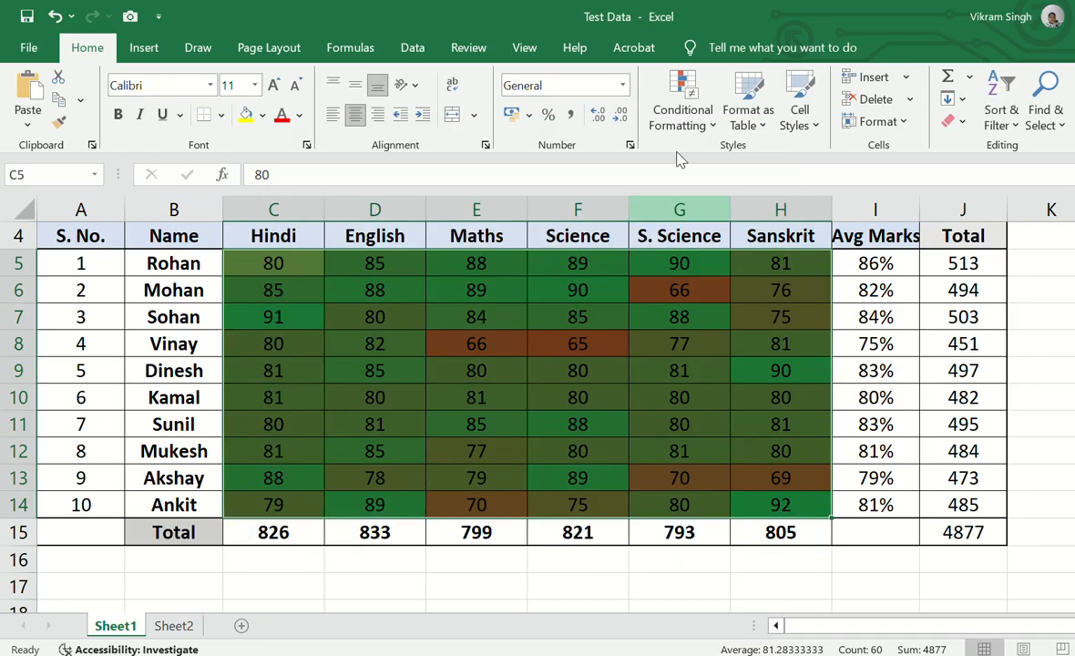
Step: Clear the conditional formatting rules from the entire sheet
left_click(686, 114)
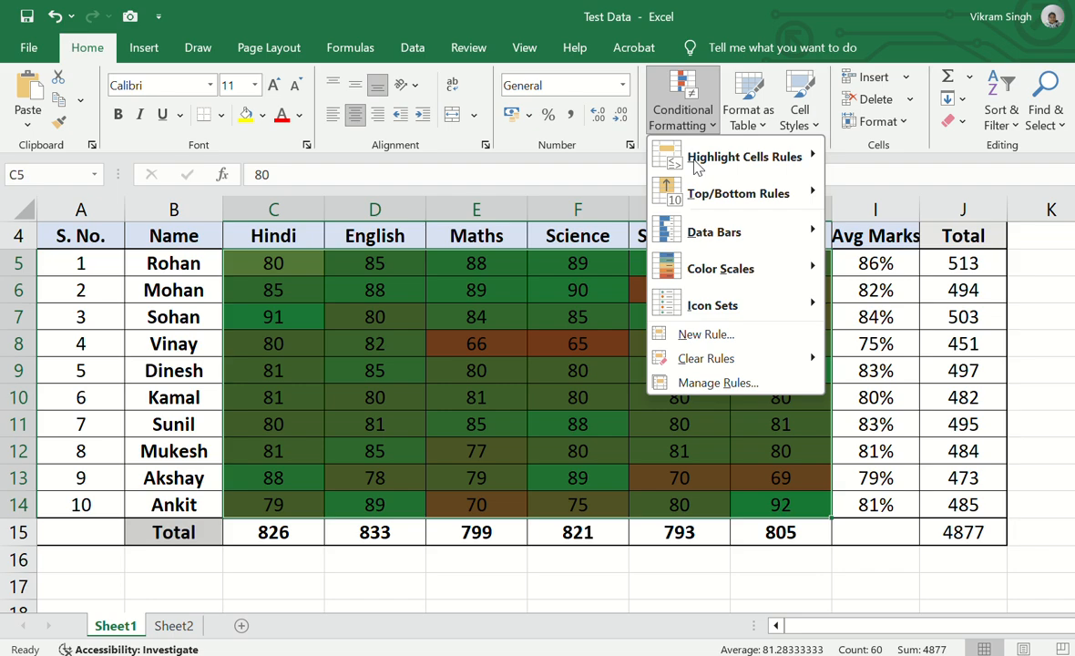
mouse_move(712, 278)
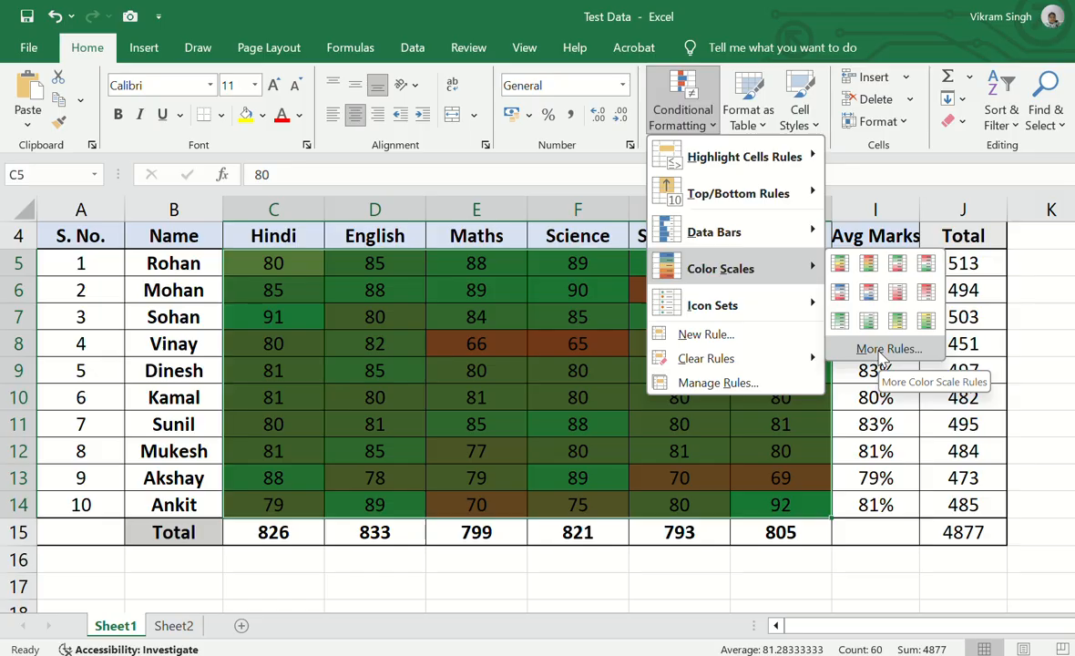
mouse_move(776, 308)
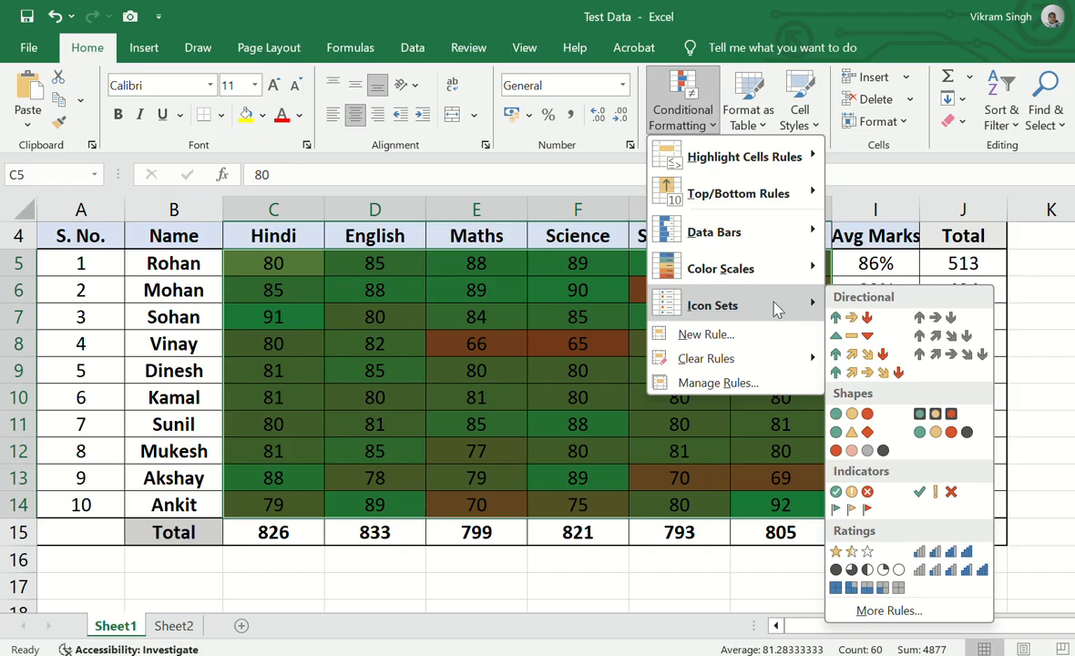
mouse_move(815, 357)
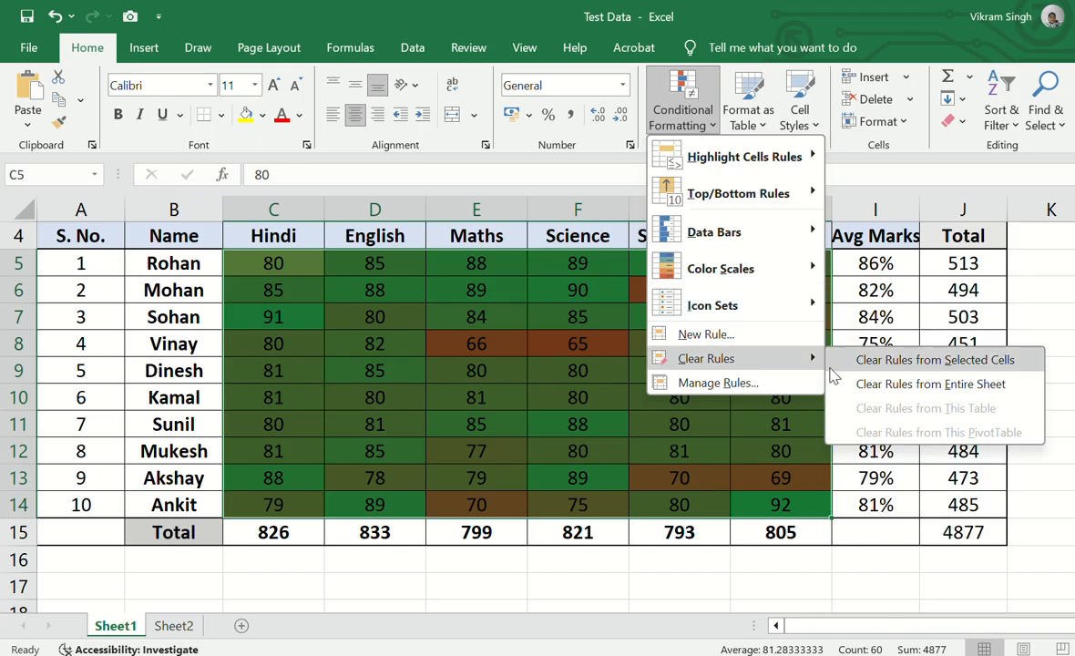
left_click(874, 387)
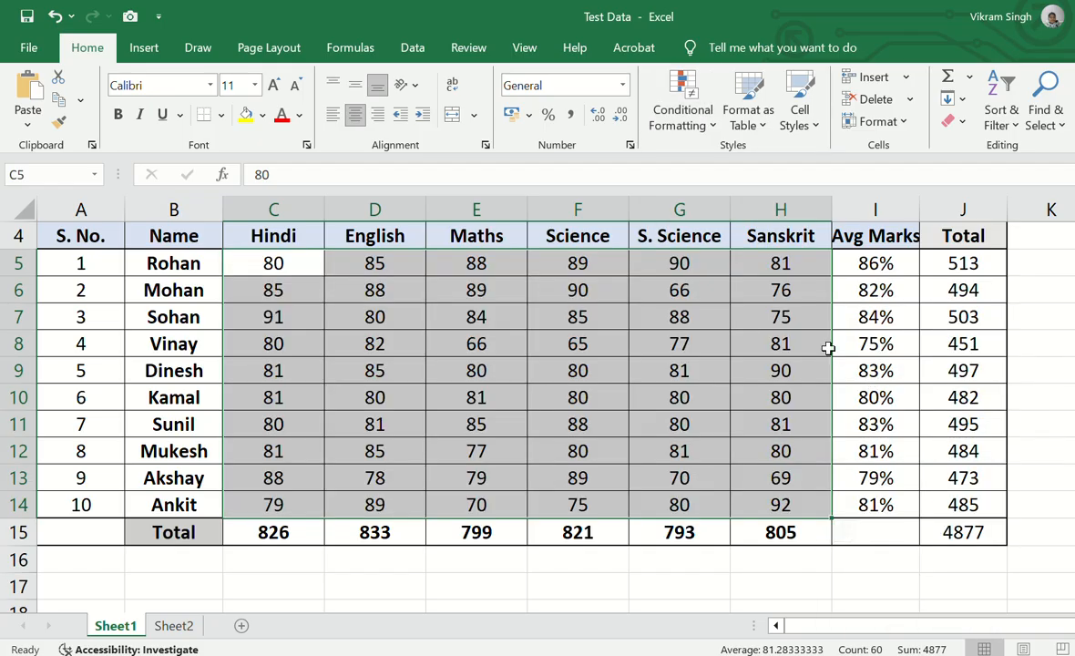
Step: Apply the directional icon set with three colored arrows to the marks in C5:H14
left_click(684, 107)
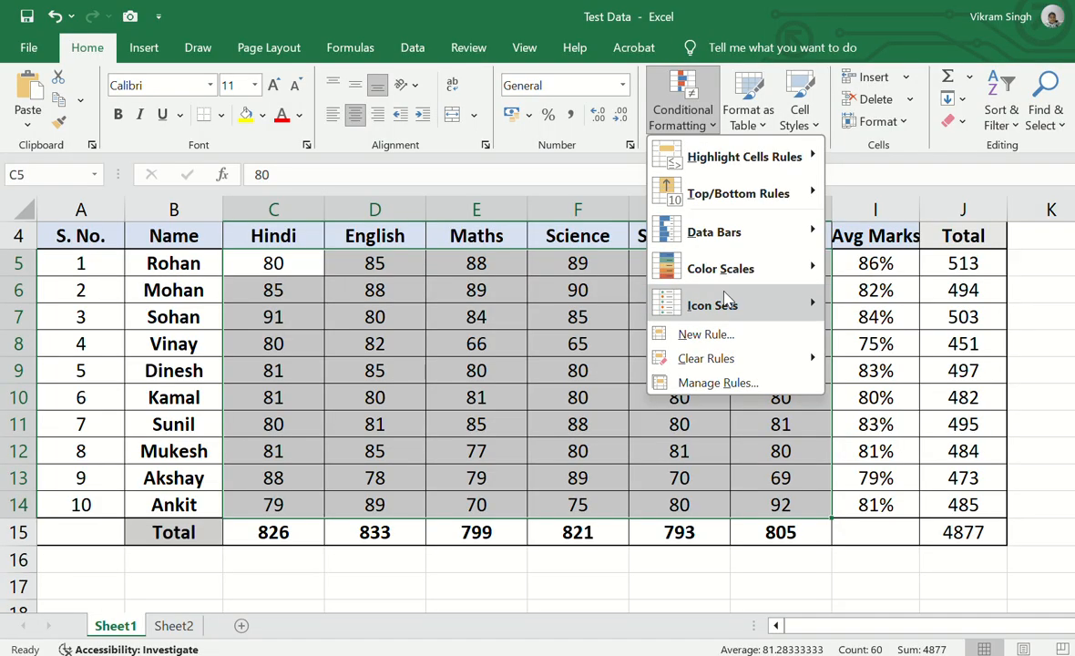
mouse_move(725, 300)
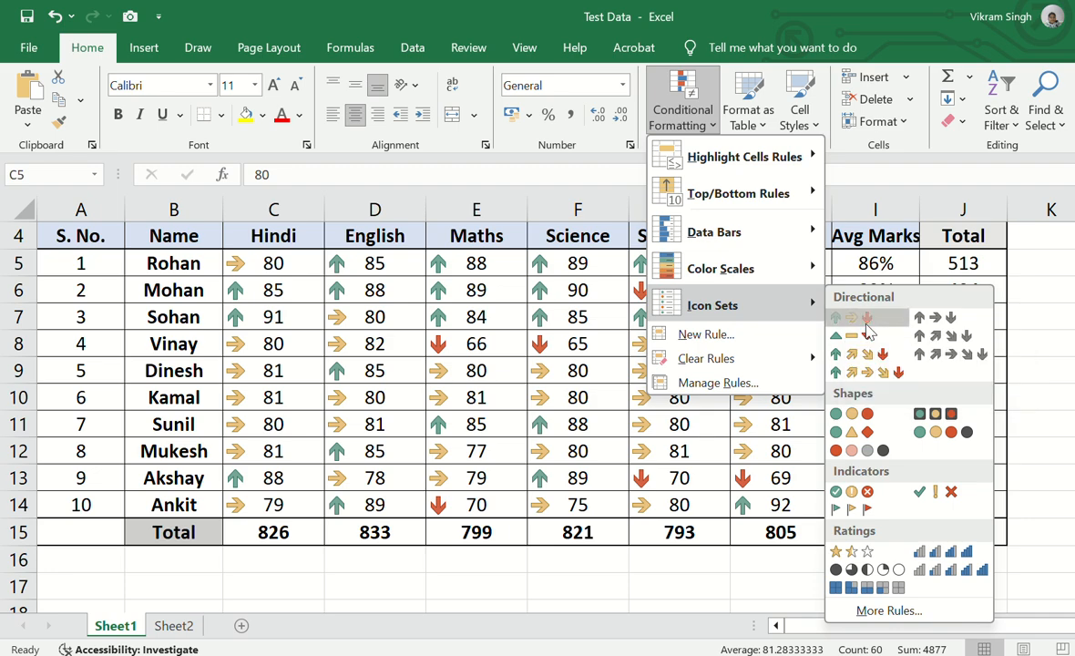
left_click(870, 319)
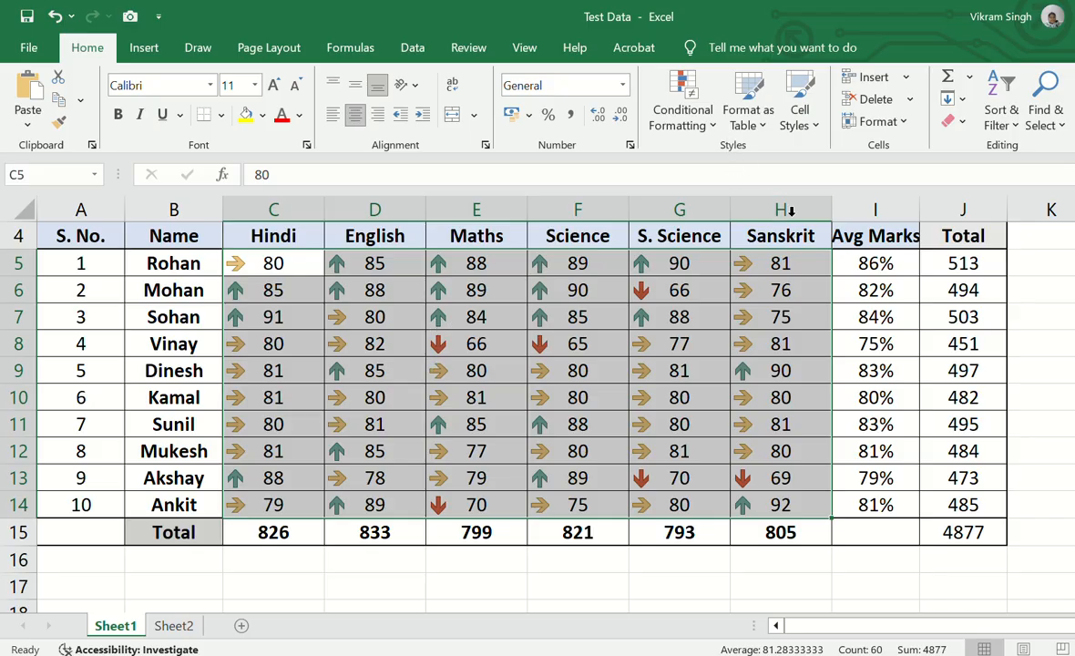
Step: Apply the red-to-black four-circle icon set to the marks in C5:H14
left_click(682, 105)
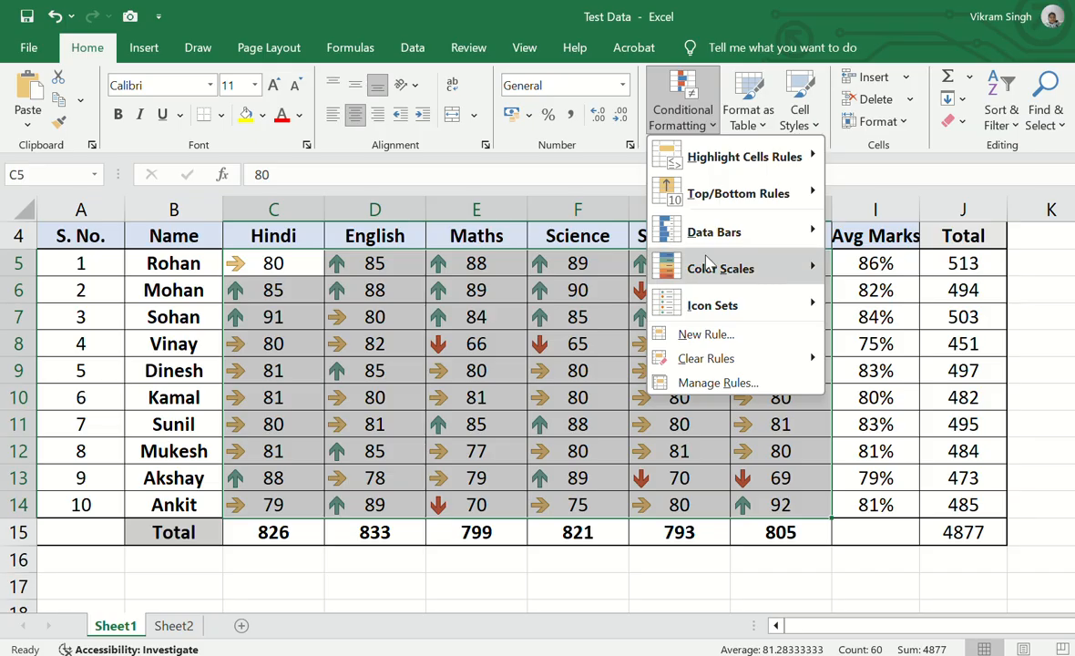
mouse_move(709, 306)
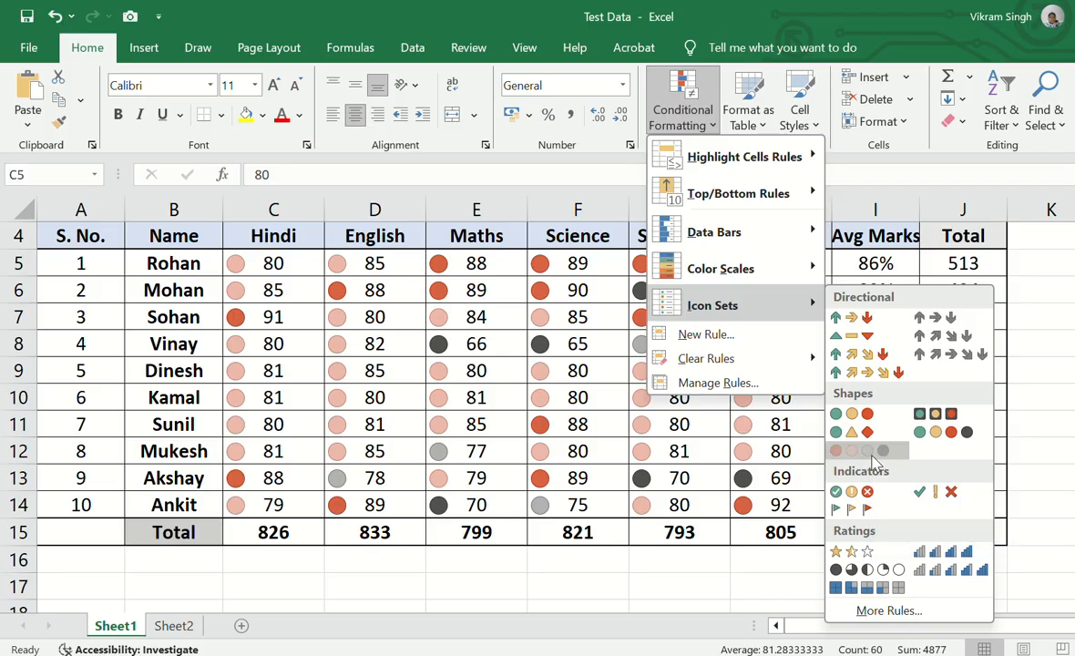
left_click(866, 450)
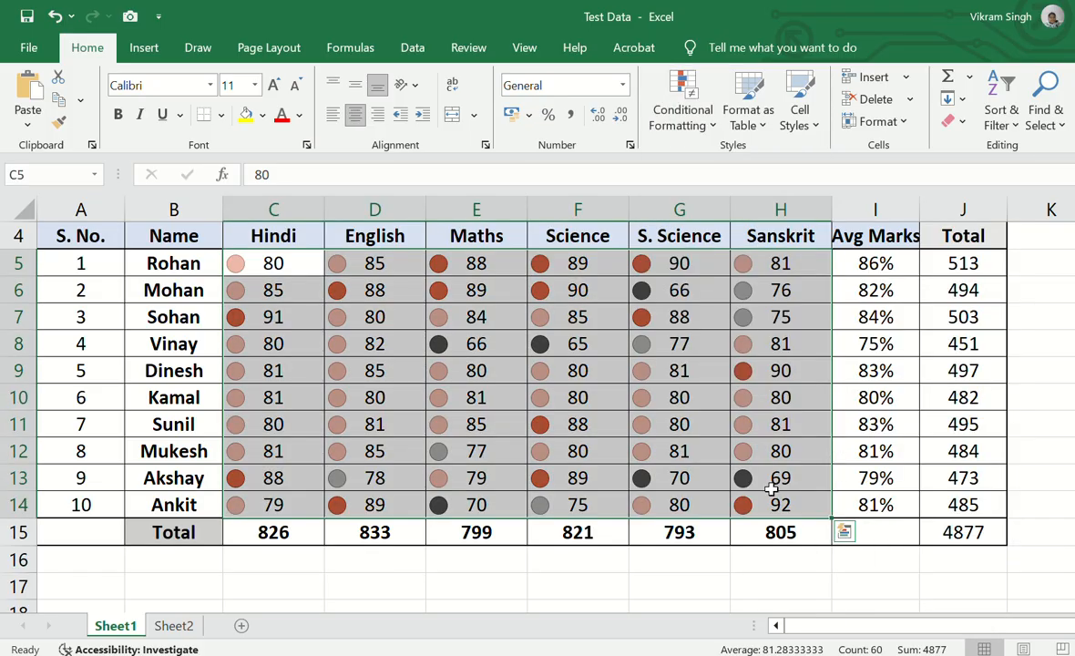
Step: Apply the 3 Flags indicator icon set to the marks in C5:H14
left_click(682, 116)
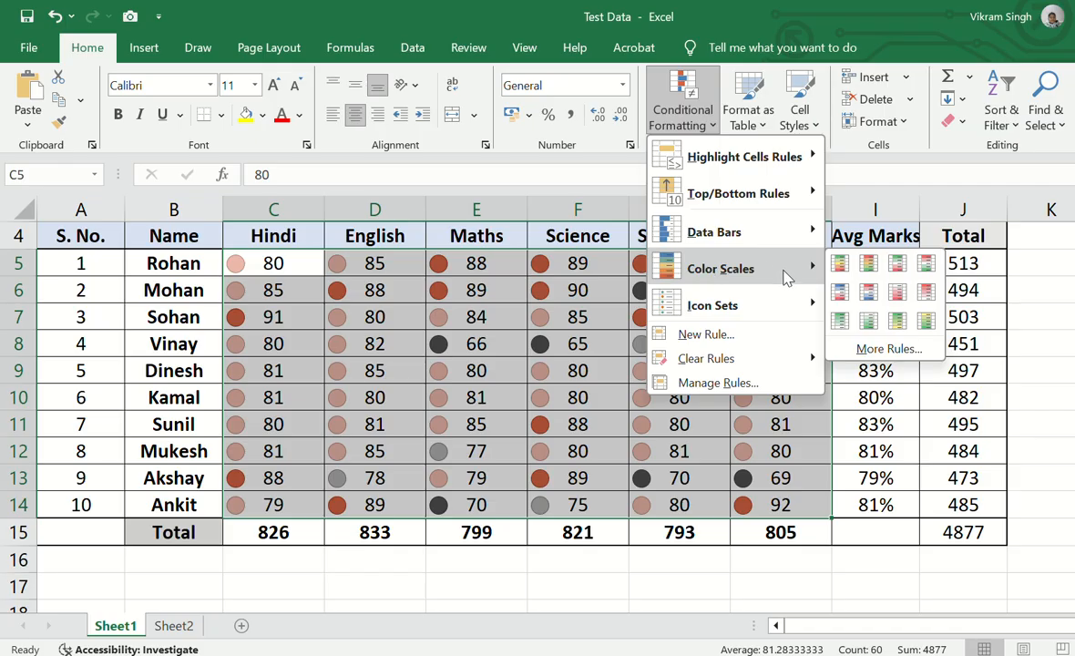
mouse_move(788, 305)
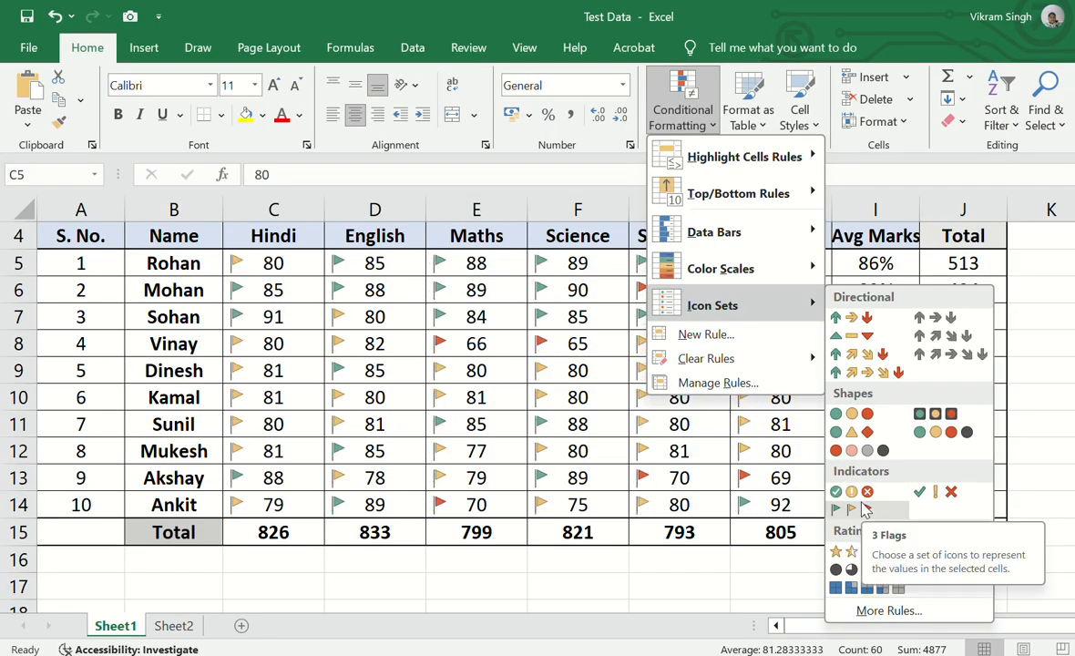
left_click(863, 509)
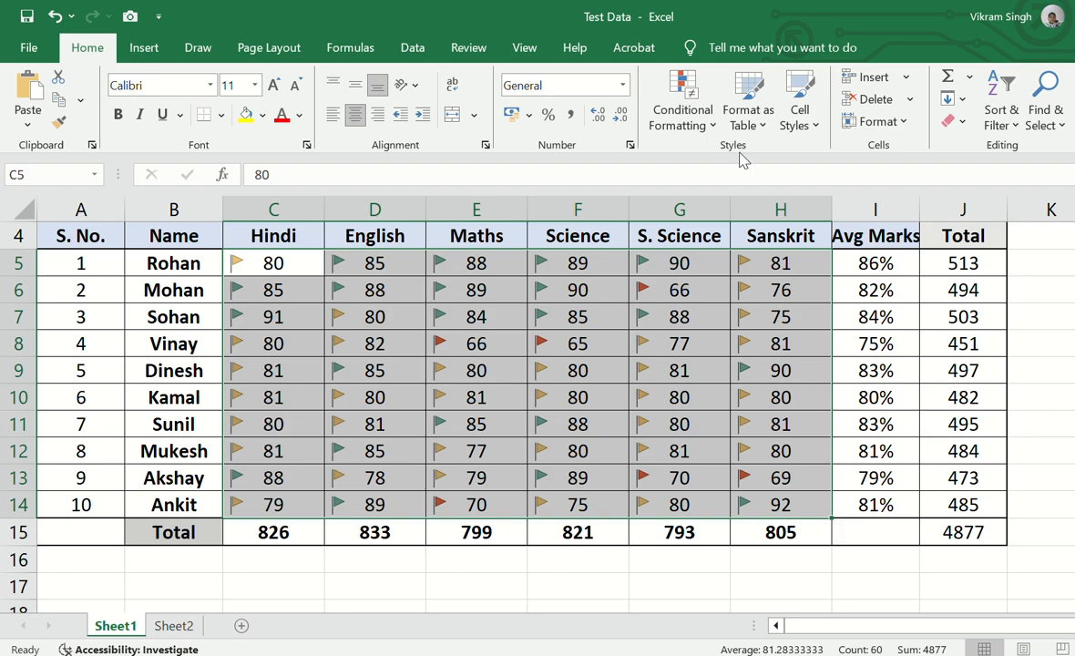
Step: Start a custom icon set rule for the marks with the green circle's threshold set to 70 percent
left_click(682, 114)
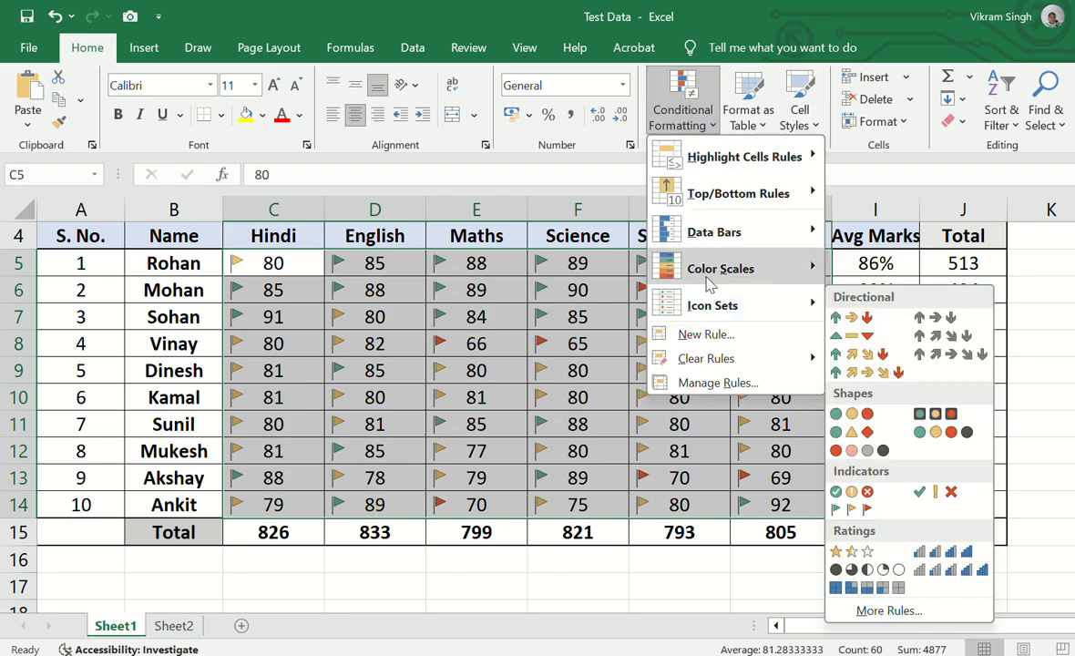
mouse_move(706, 306)
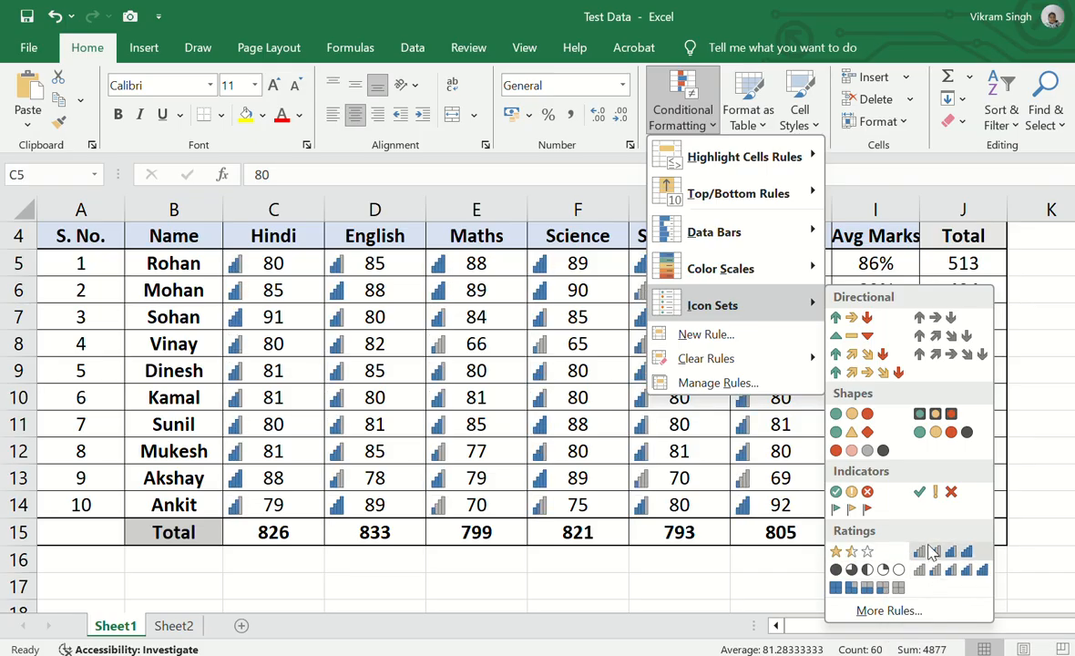
left_click(889, 612)
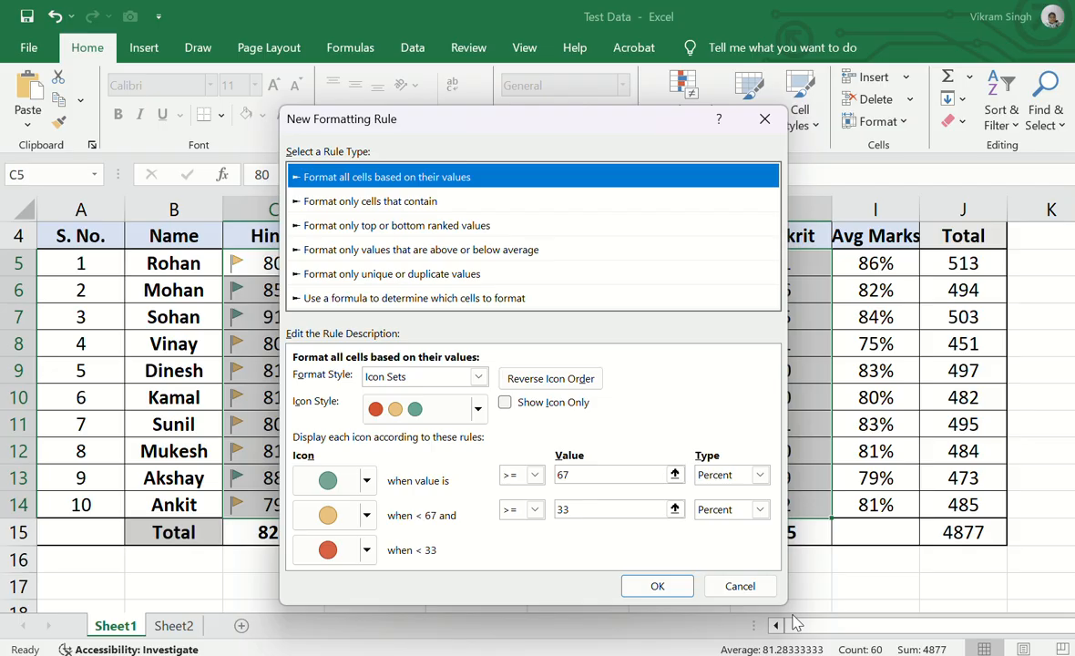
left_click(479, 410)
left_click(479, 410)
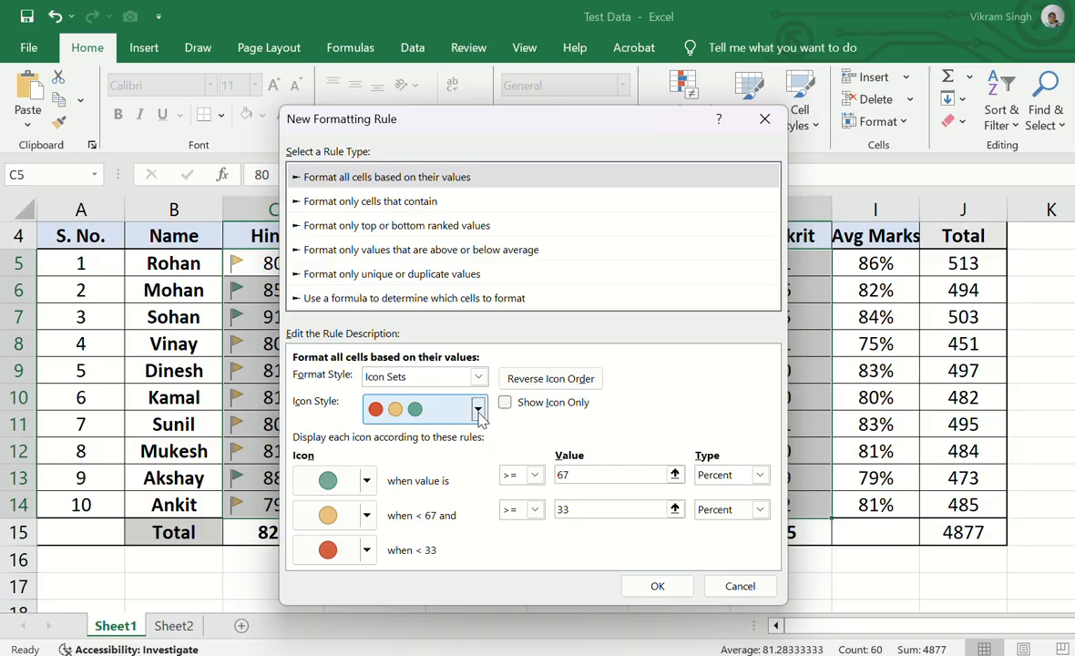
left_click(592, 480)
key("BackSpace")
key("BackSpace")
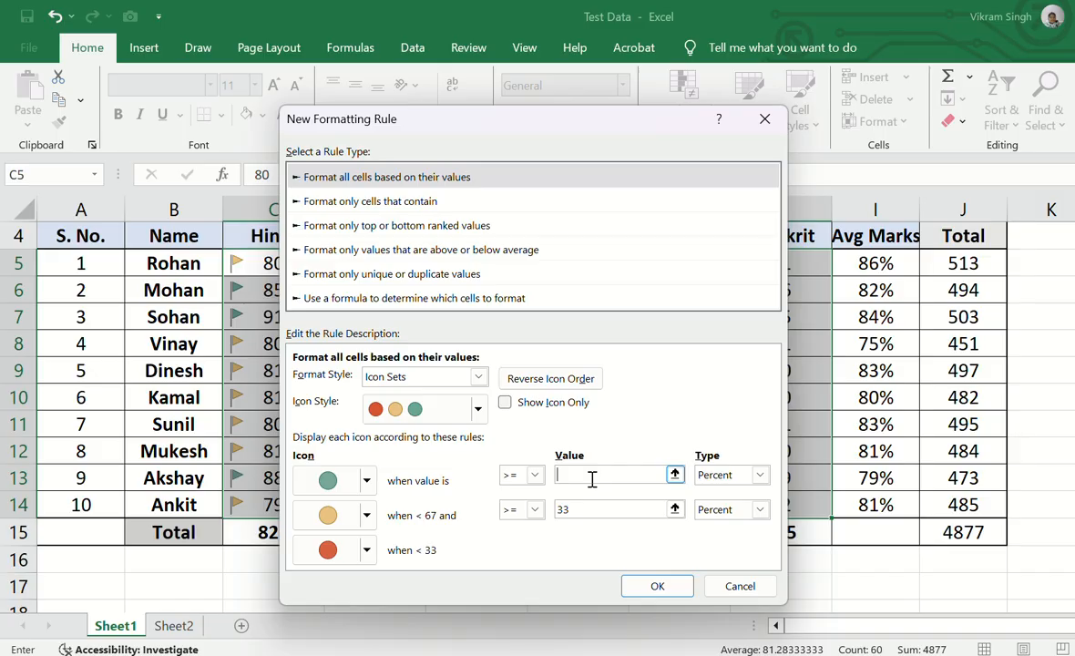
type("50")
key("BackSpace")
Step: Set the yellow circle's threshold to 40 percent and apply the custom icon set rule to the marks
key("BackSpace")
type("70")
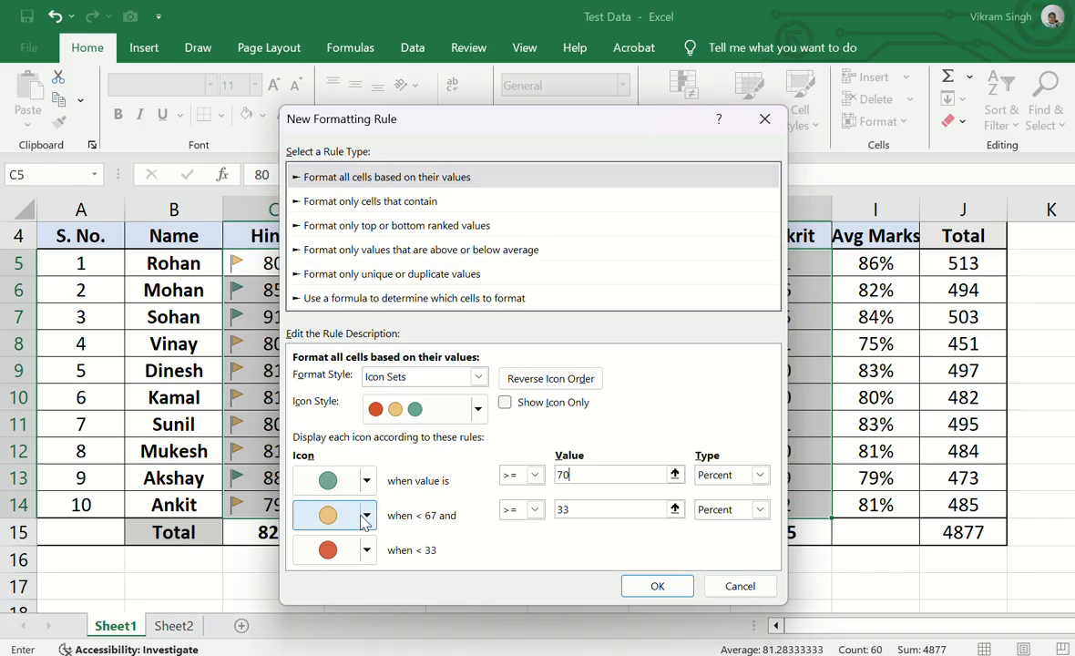
double_click(585, 509)
key("BackSpace")
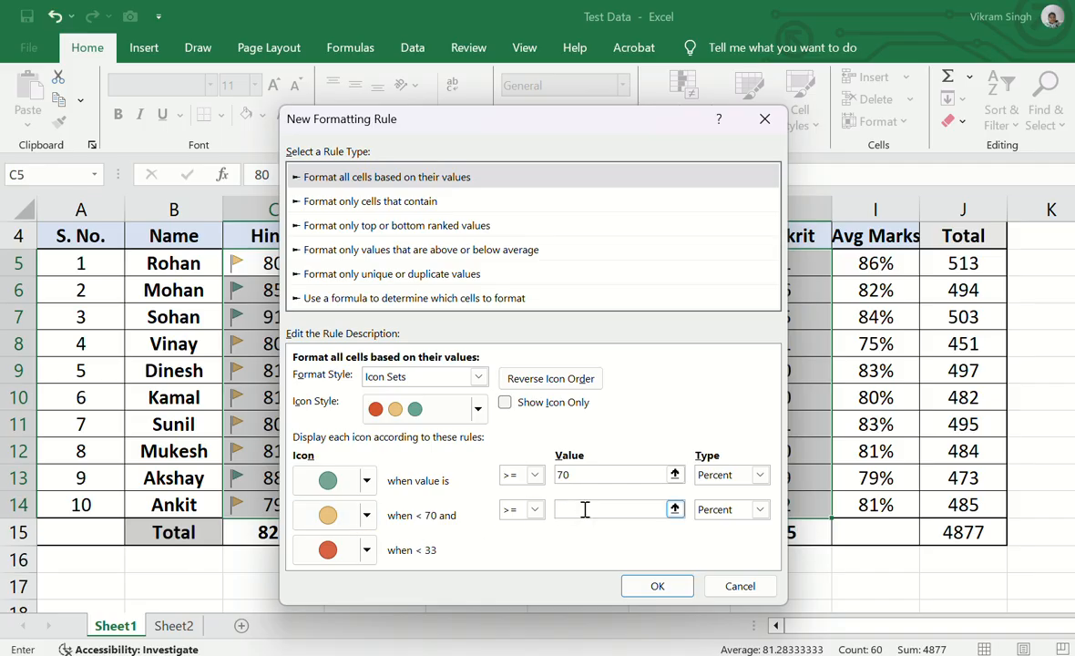
type("40")
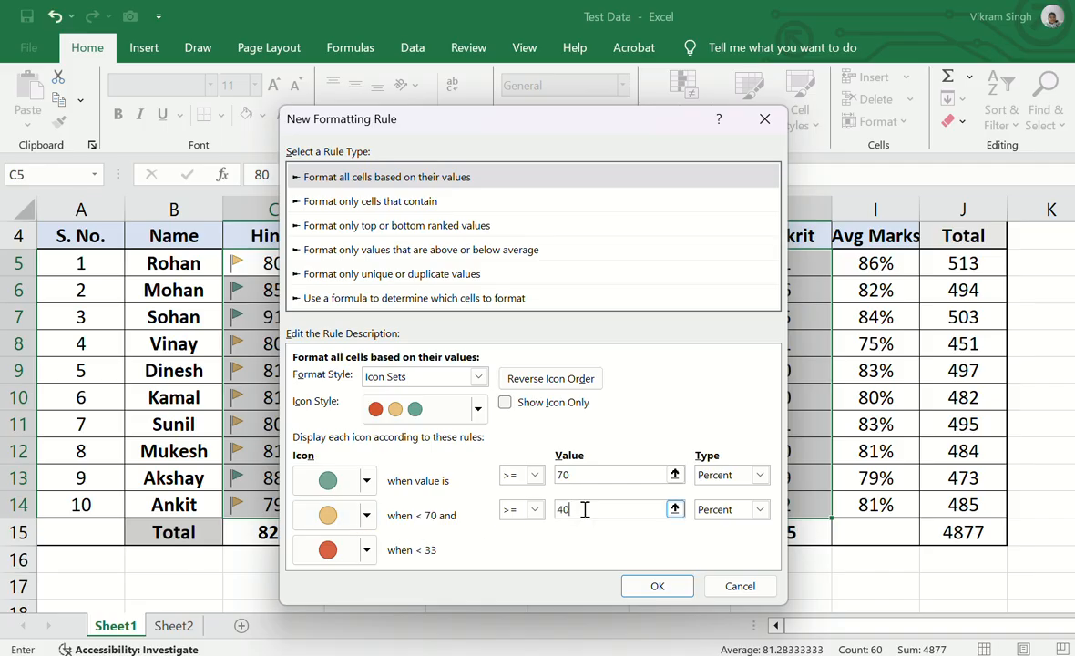
left_click(638, 590)
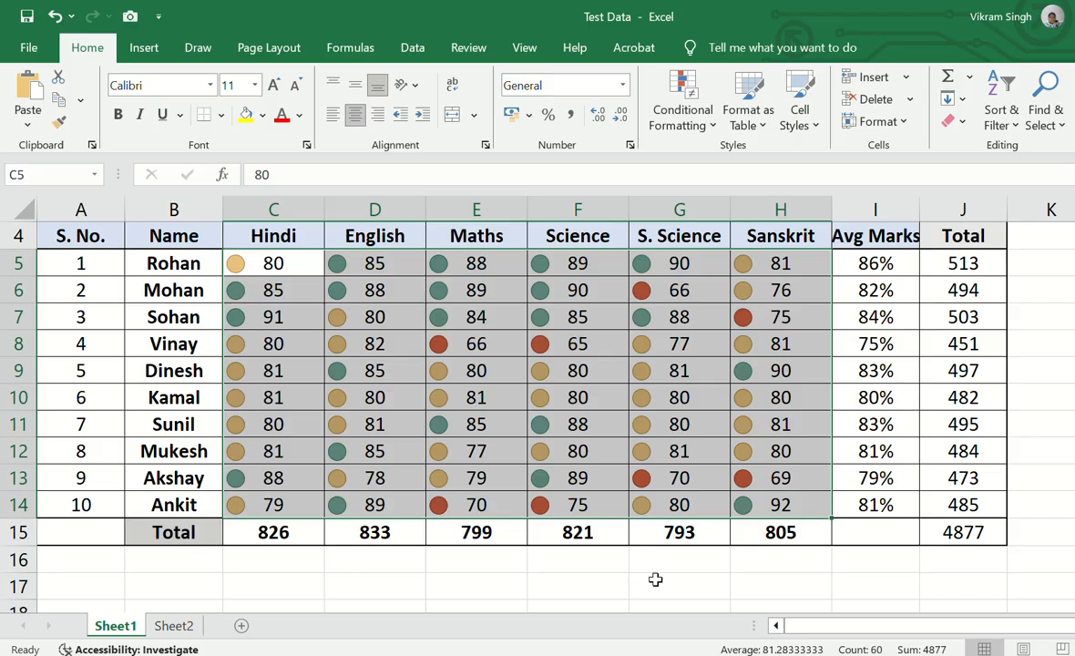
left_click(683, 114)
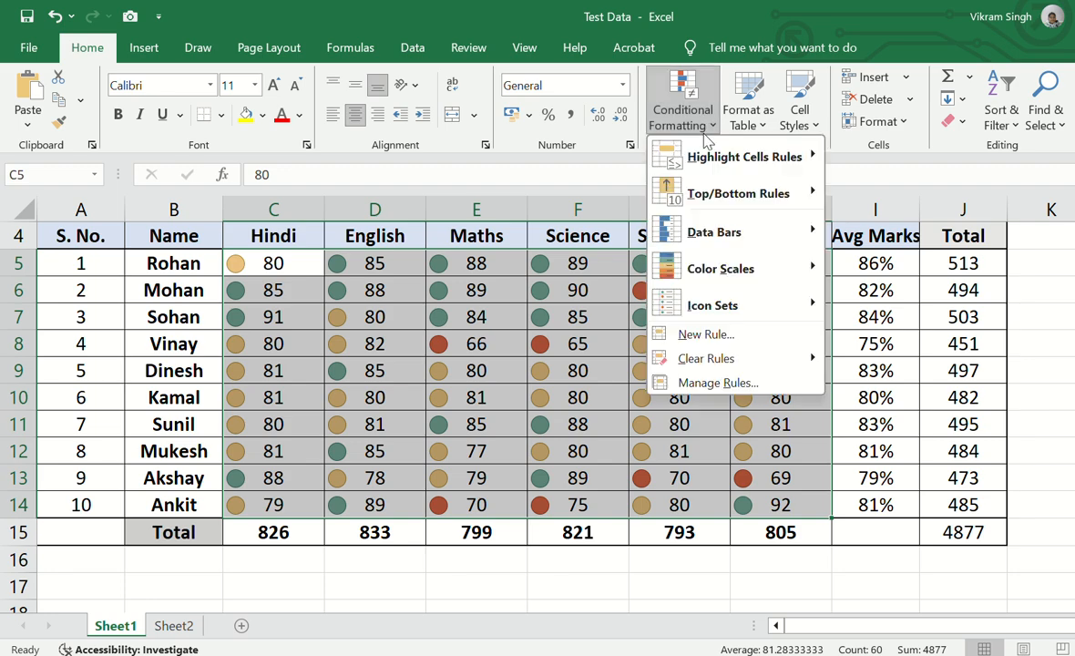
mouse_move(713, 275)
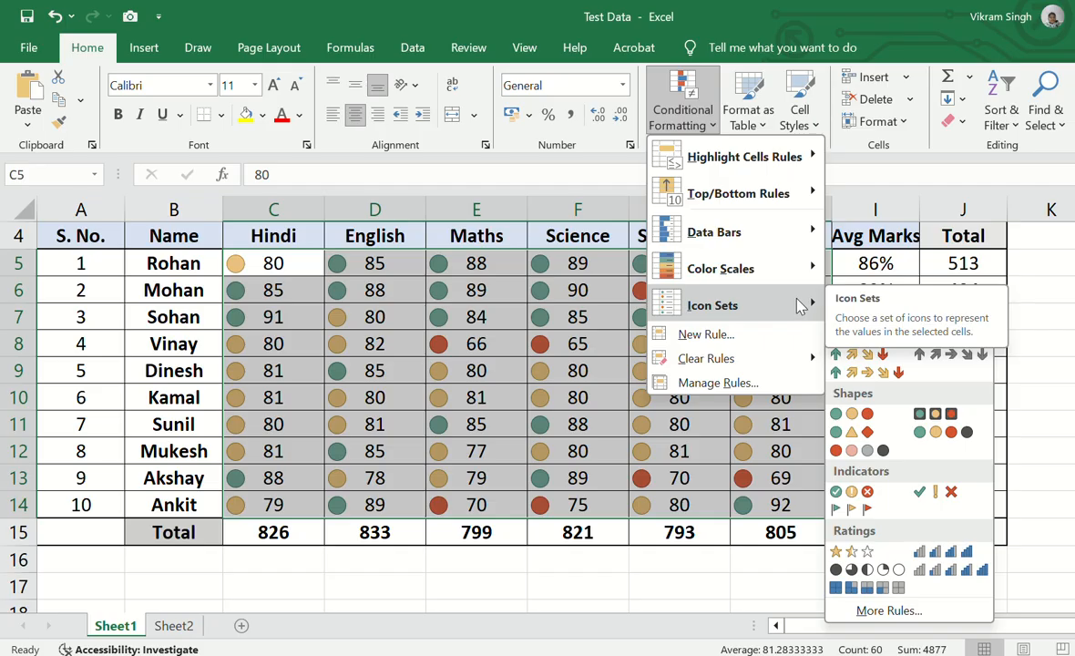
mouse_move(782, 278)
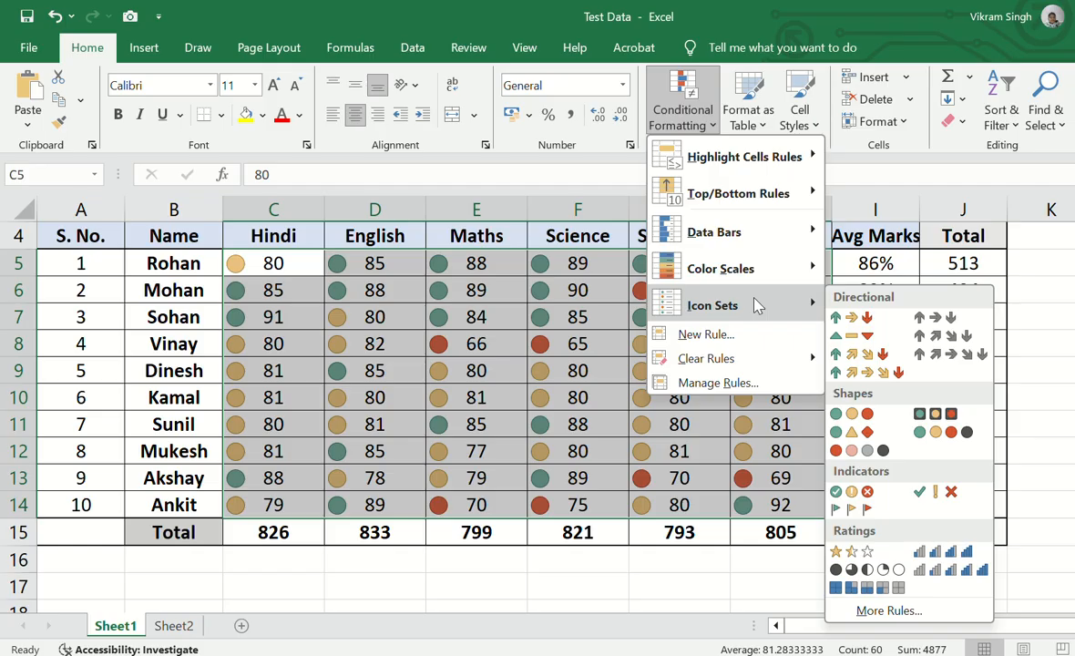
mouse_move(756, 363)
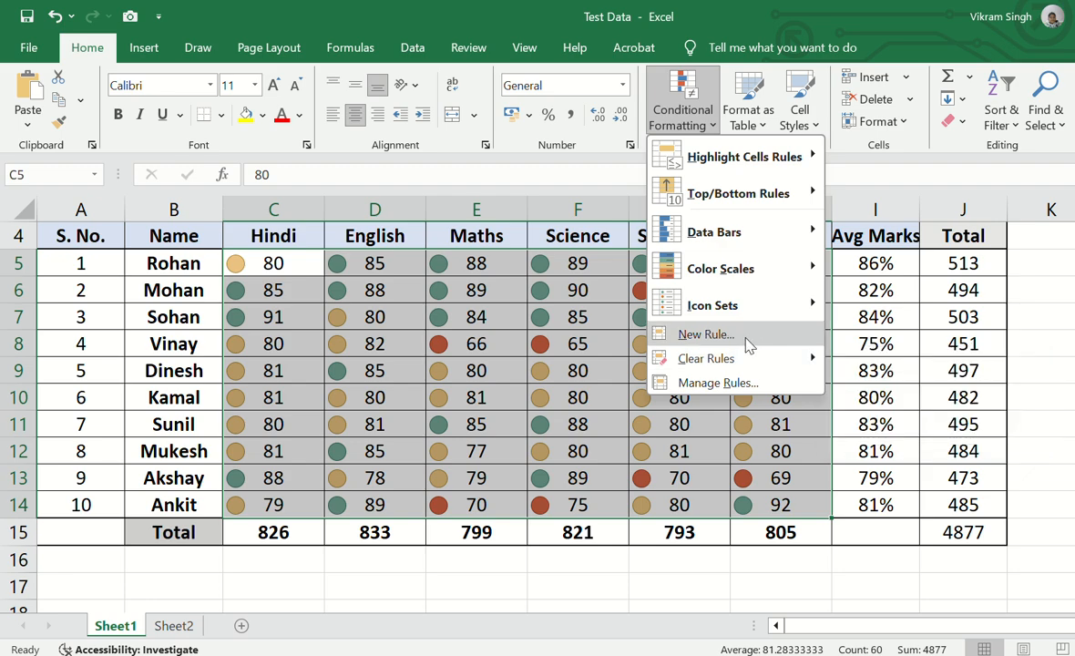
left_click(752, 387)
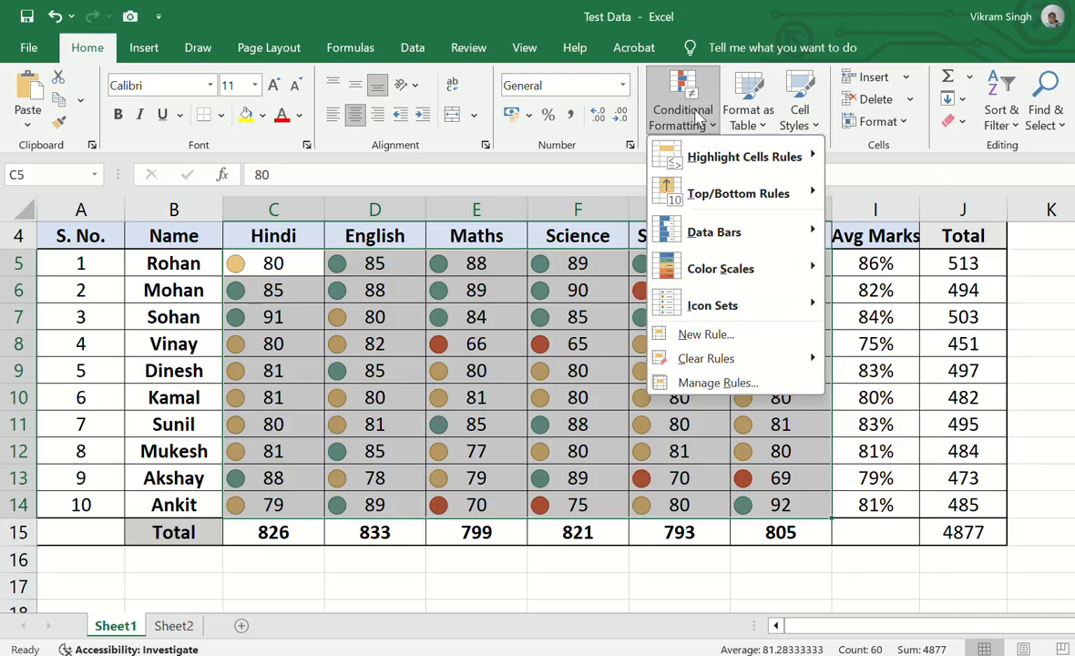
left_click(595, 160)
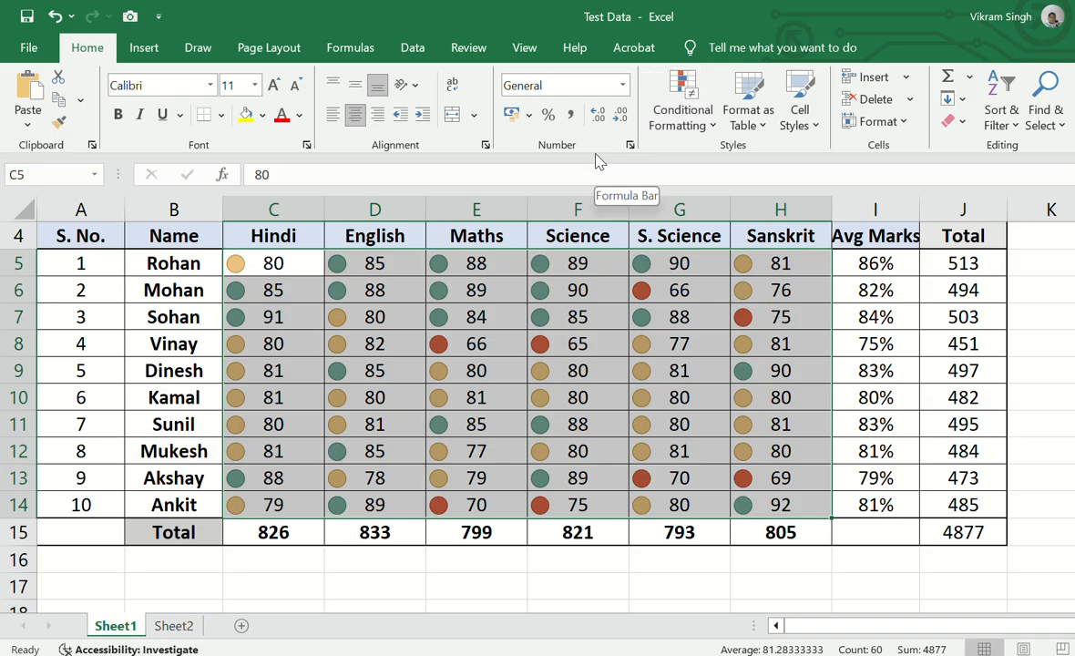